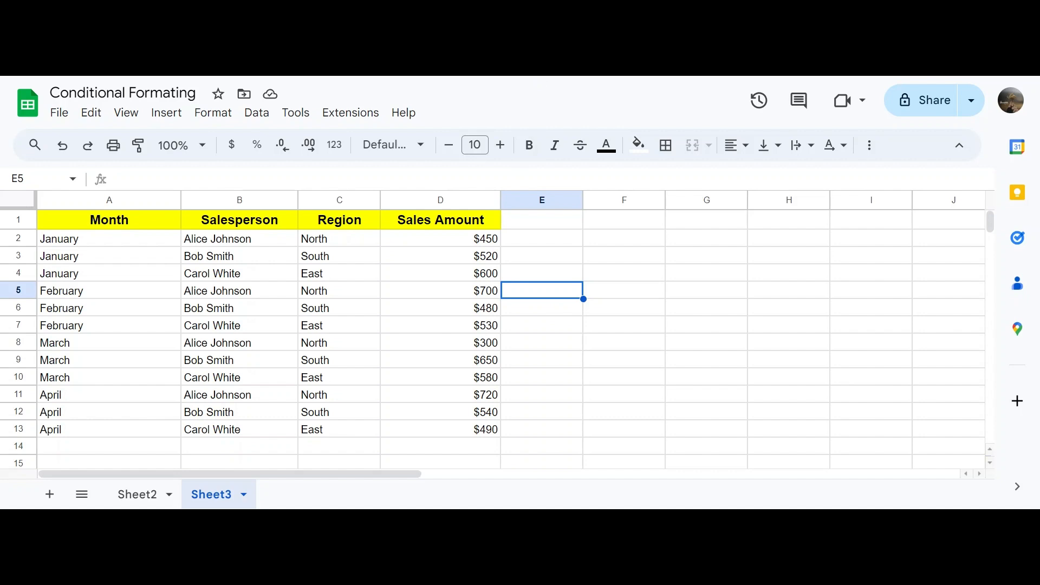
Start a conditional formatting rule for the sales amounts in D2:D13.
drag(431, 241, 450, 434)
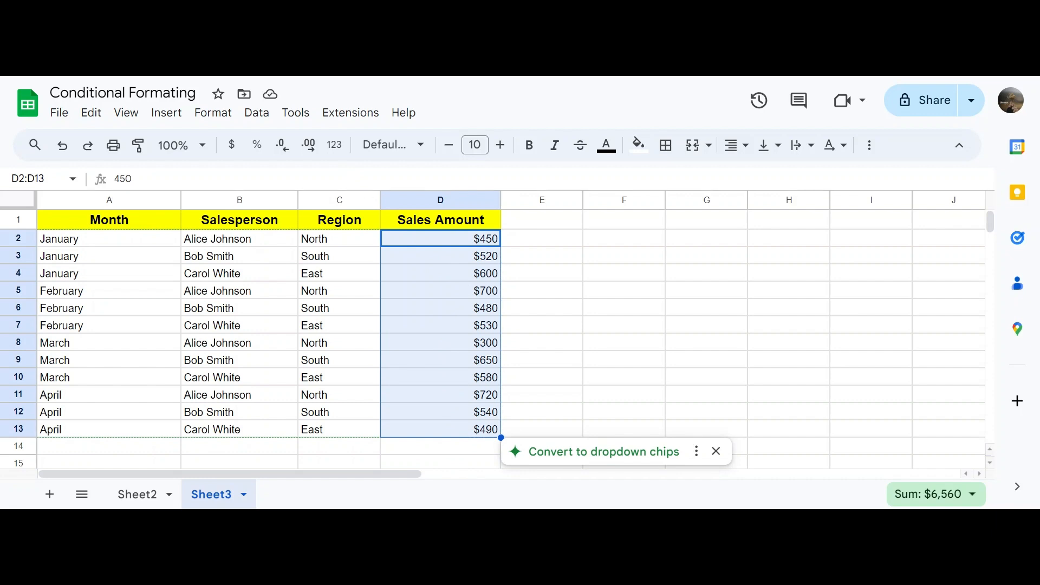
click(214, 115)
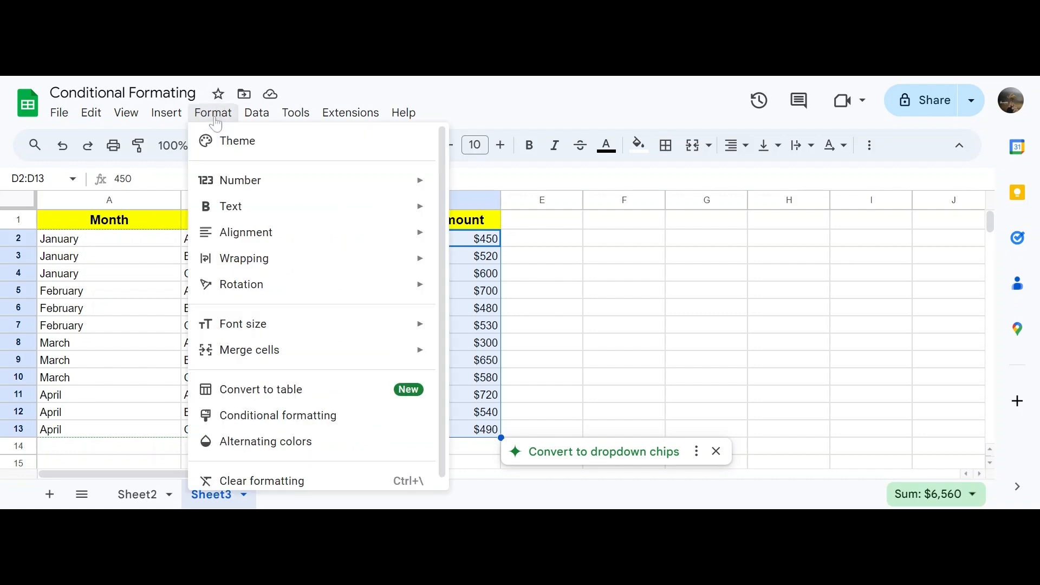
click(303, 424)
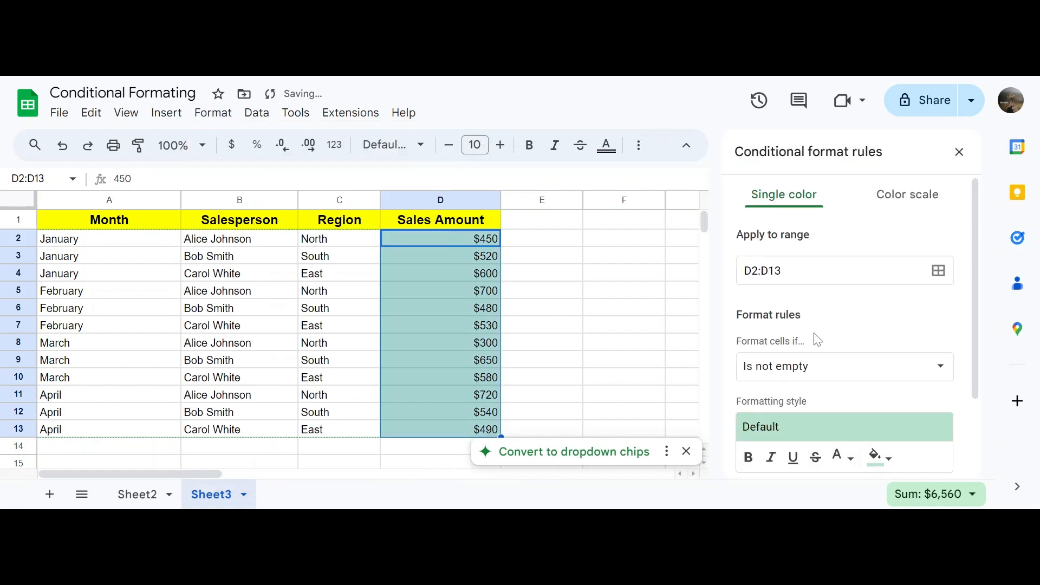
Set the rule's condition to Text contains and begin entering its comparison value.
scroll(818, 339, down, 1)
scroll(818, 339, down, 1)
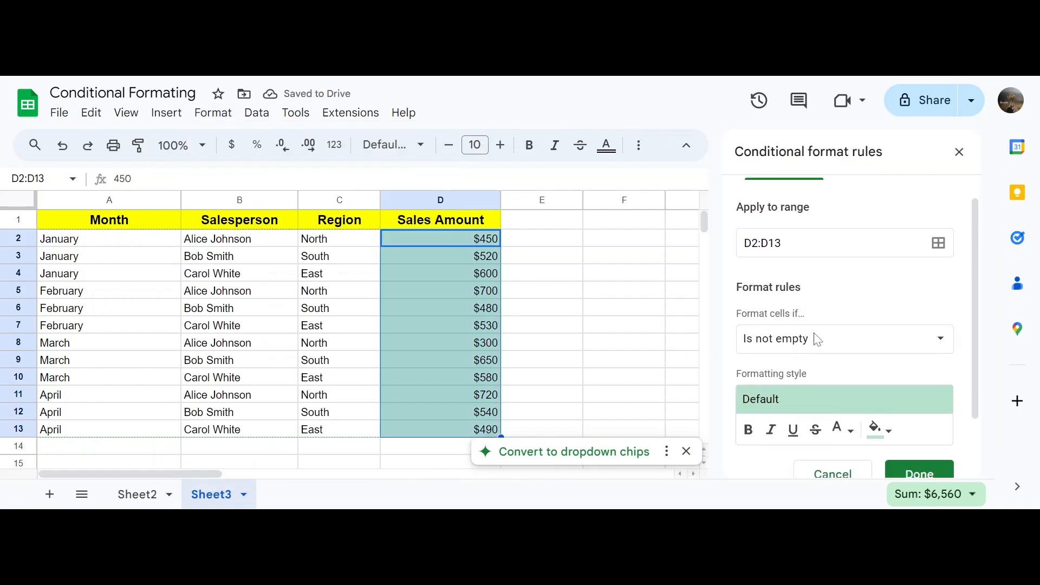
click(941, 345)
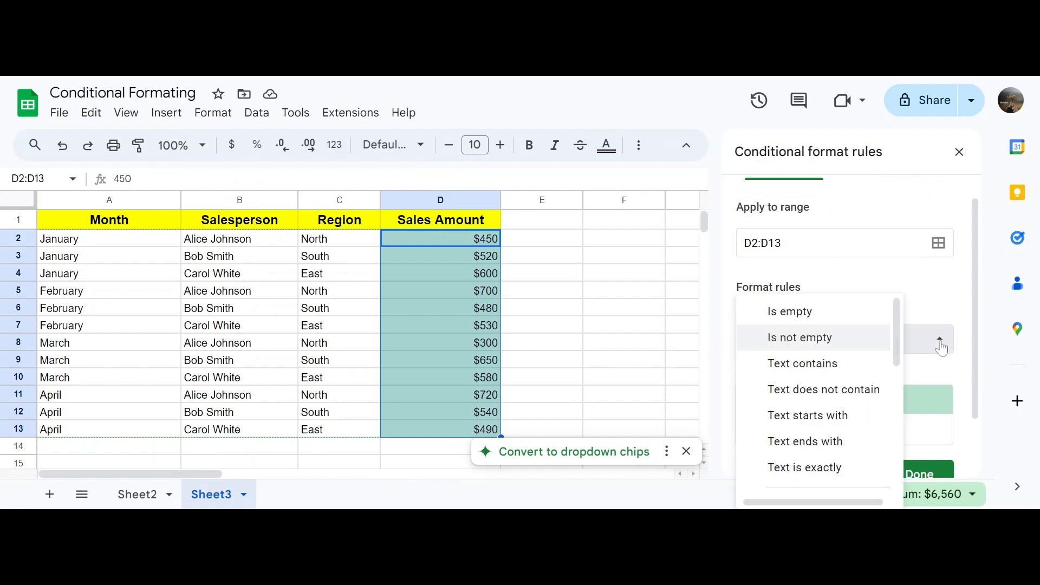
click(851, 375)
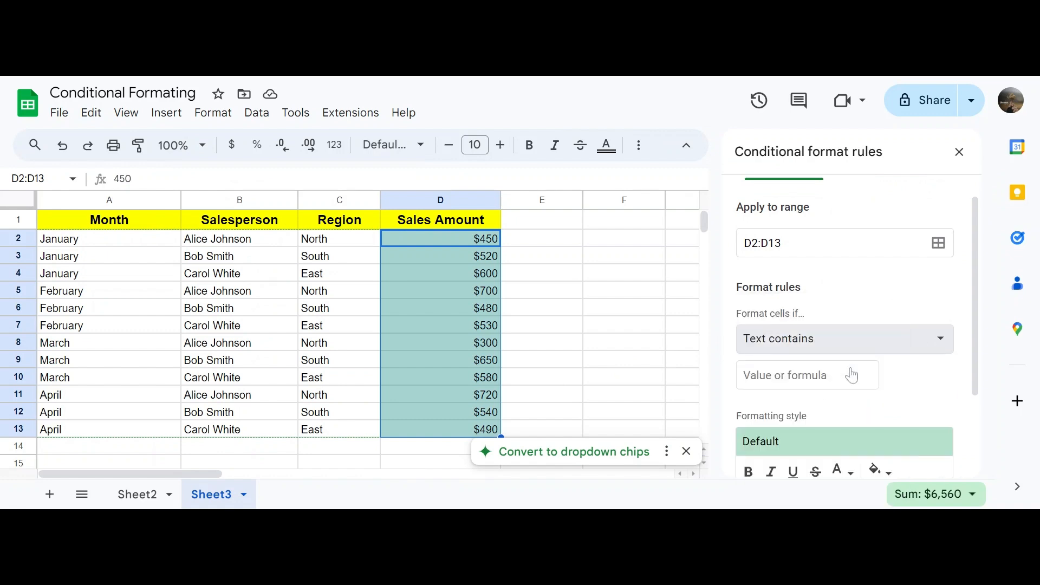
click(818, 376)
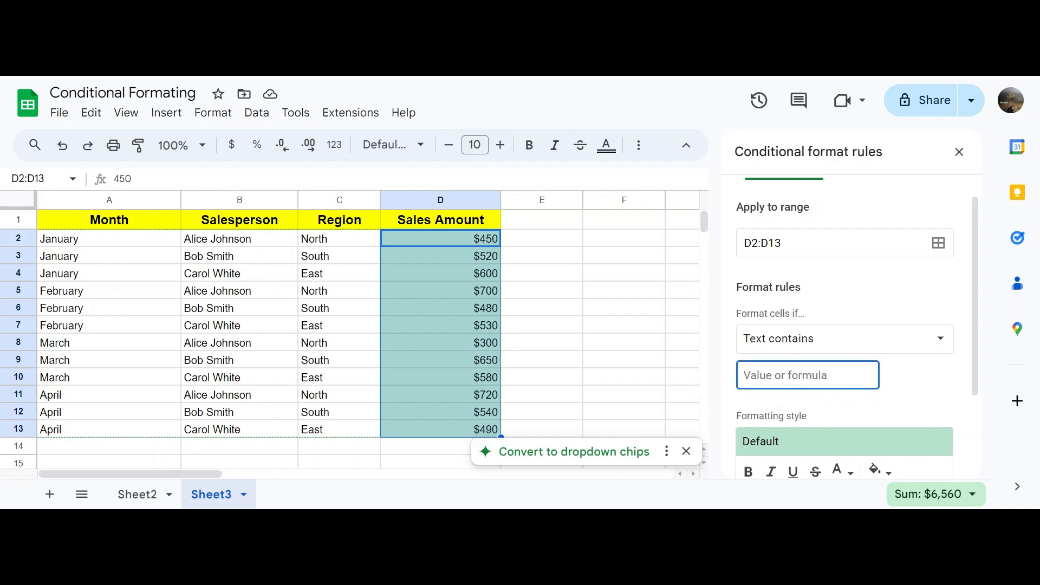
Look through the available rule conditions, including the text, date, number comparison and custom formula options.
click(938, 340)
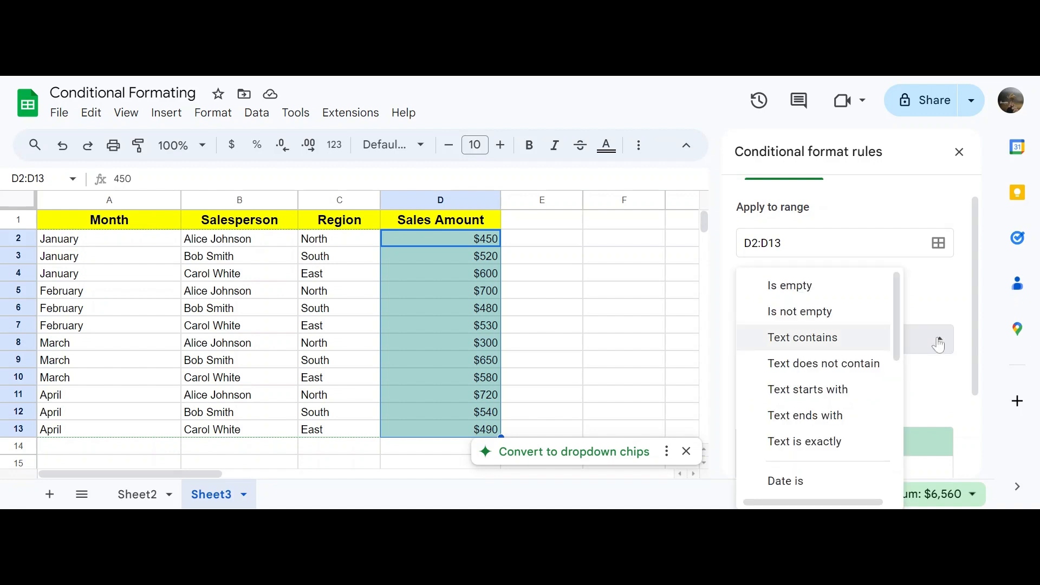
scroll(865, 416, down, 3)
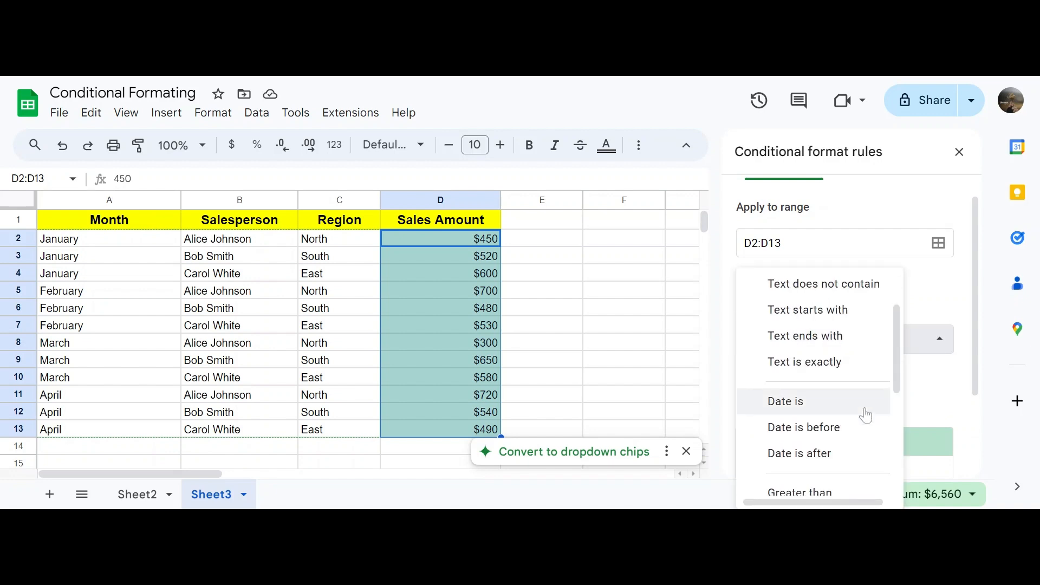
scroll(866, 416, down, 1)
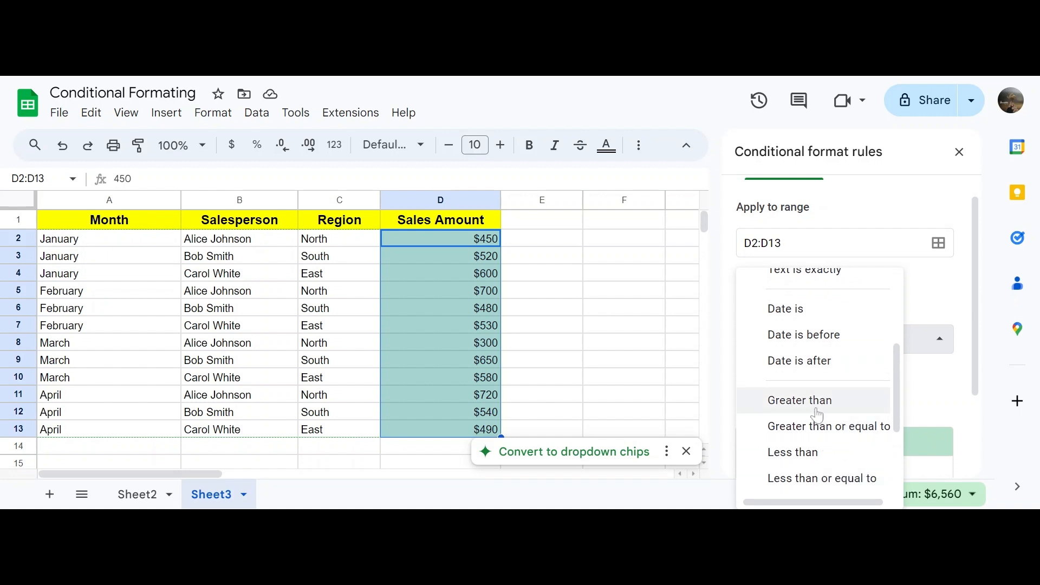
scroll(818, 433, down, 5)
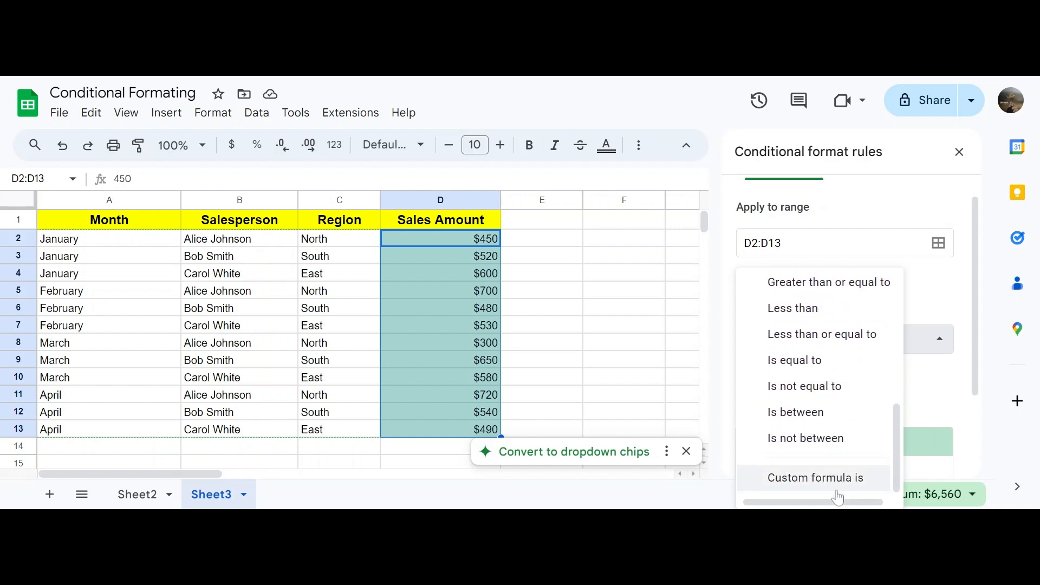
scroll(824, 404, up, 4)
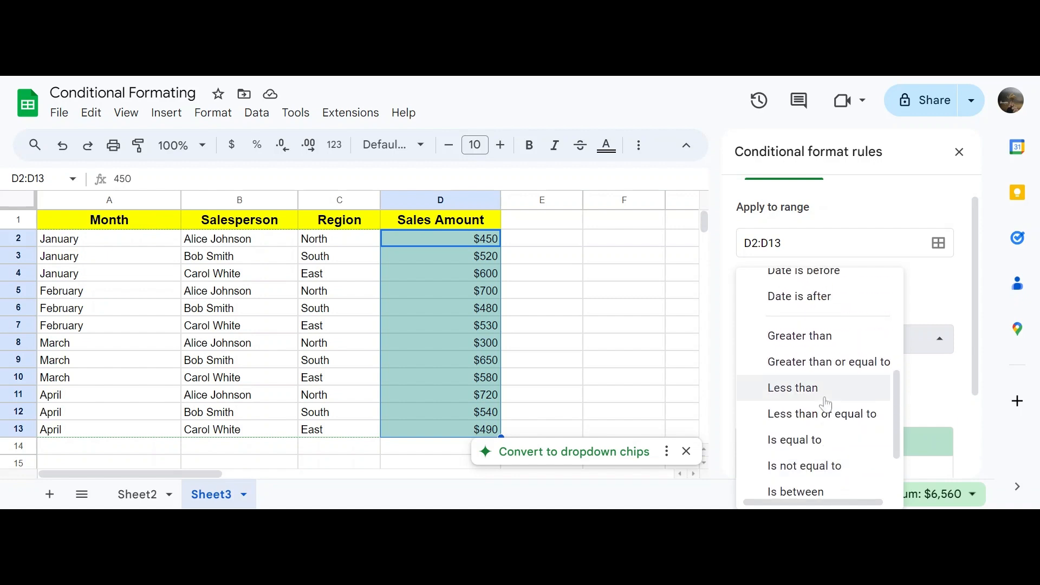
scroll(825, 403, up, 2)
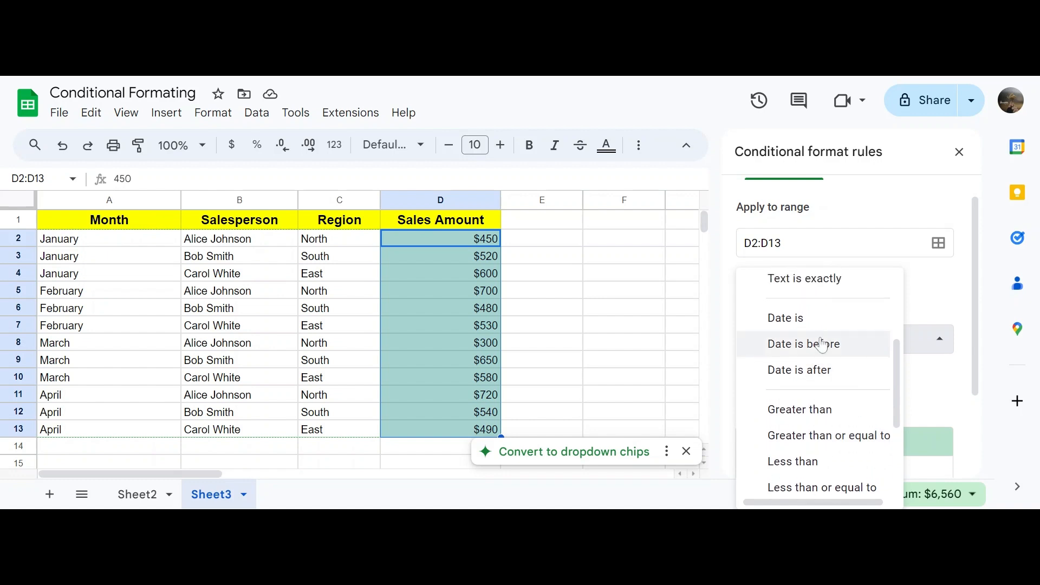
scroll(819, 341, up, 1)
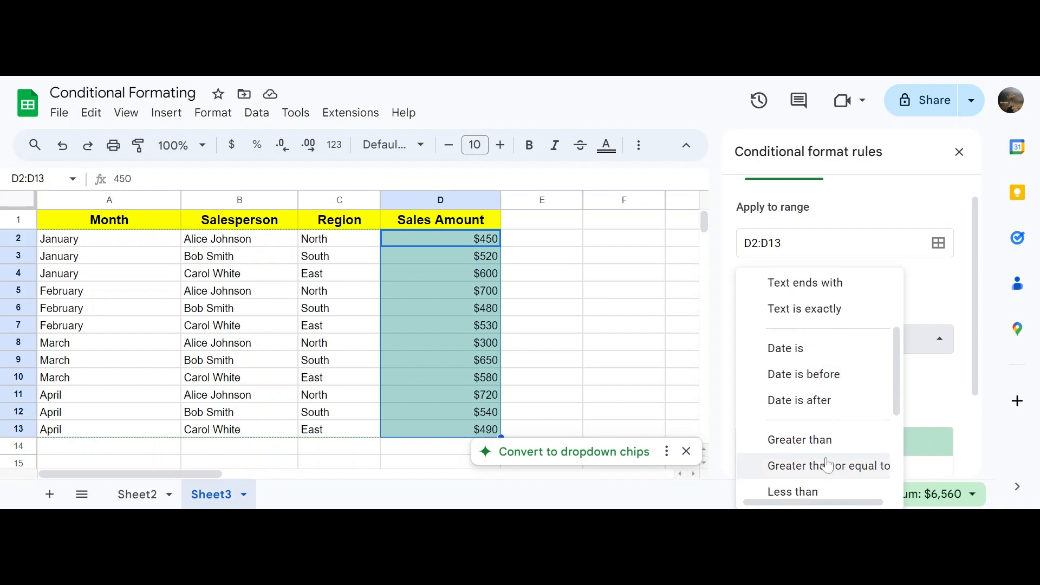
scroll(826, 465, down, 6)
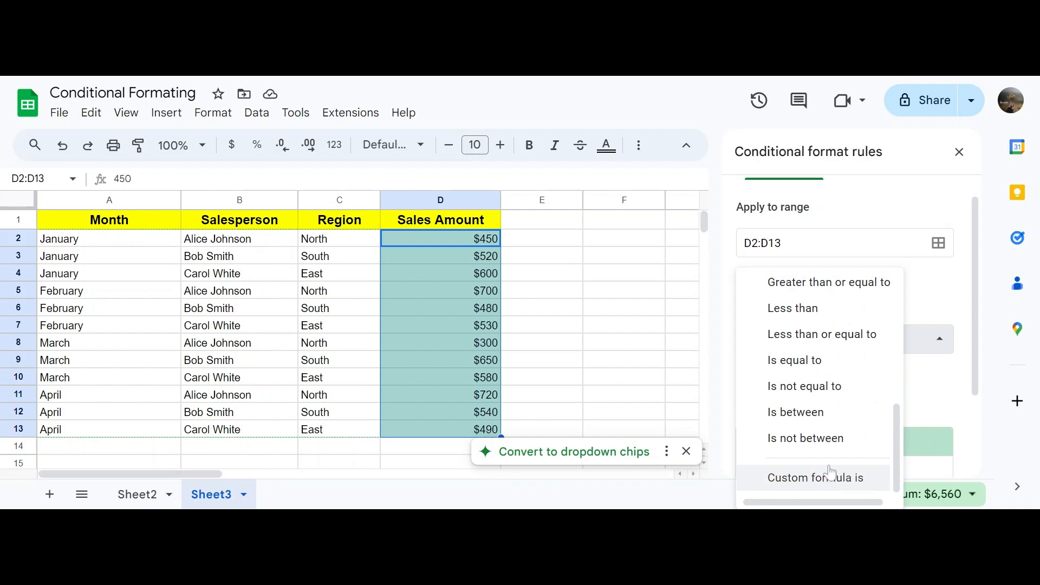
scroll(822, 402, up, 1)
scroll(822, 402, up, 2)
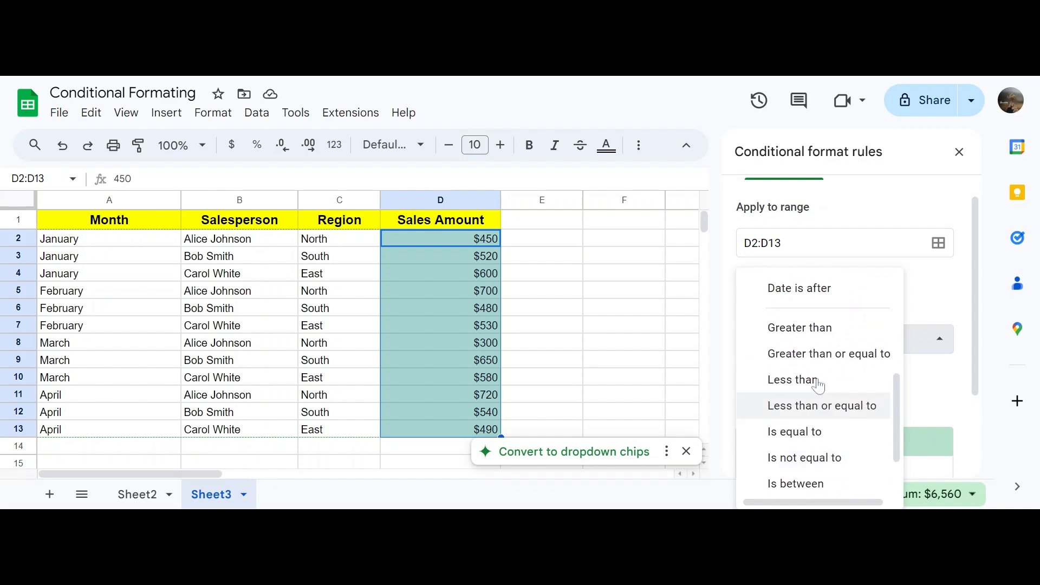
Set the rule to format cells whose value is Greater than 500.
click(812, 338)
click(808, 375)
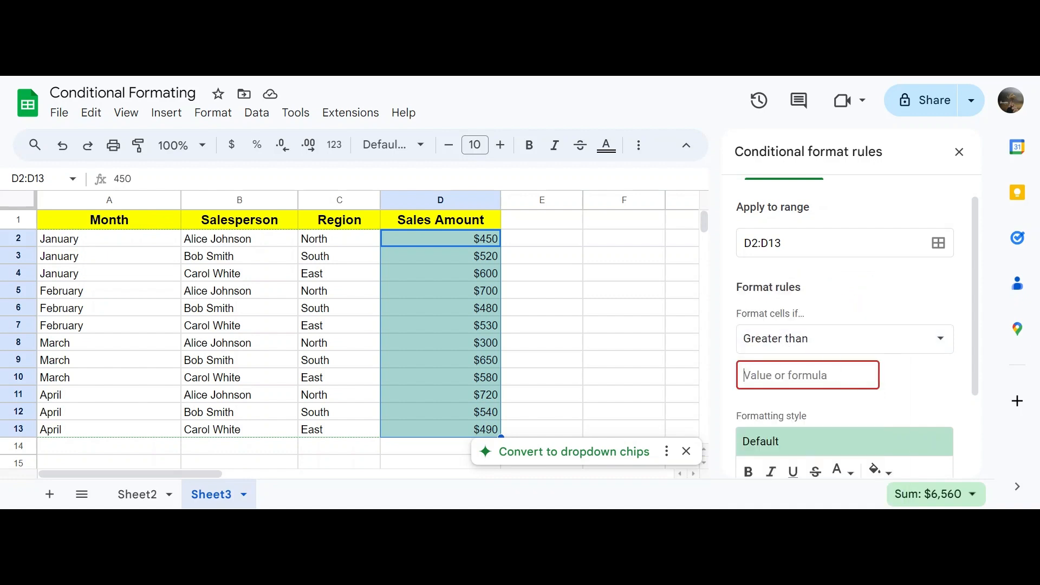
text(500)
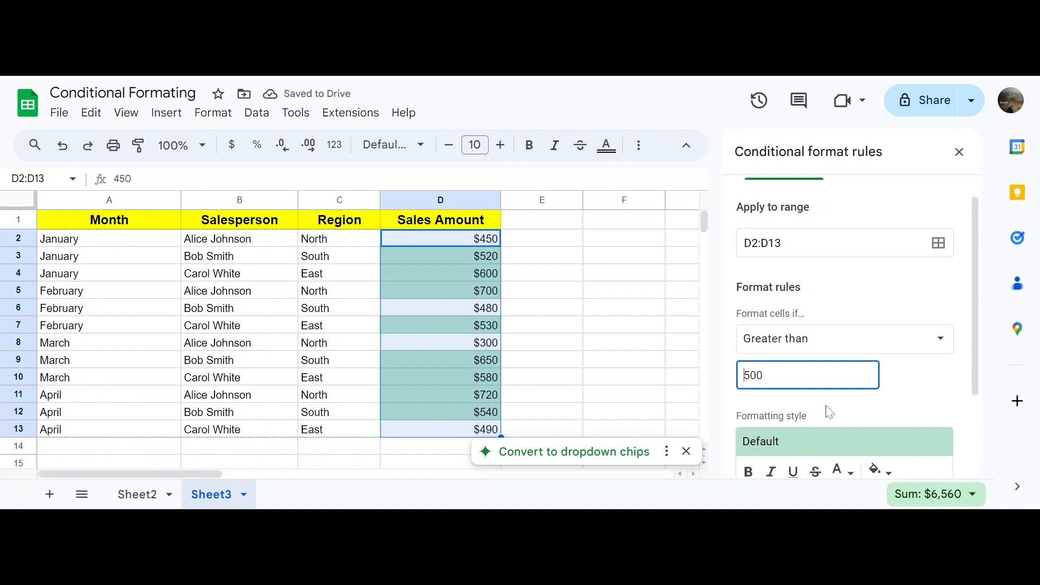
Give the rule's formatting style a dark green fill and save the rule.
scroll(828, 411, down, 2)
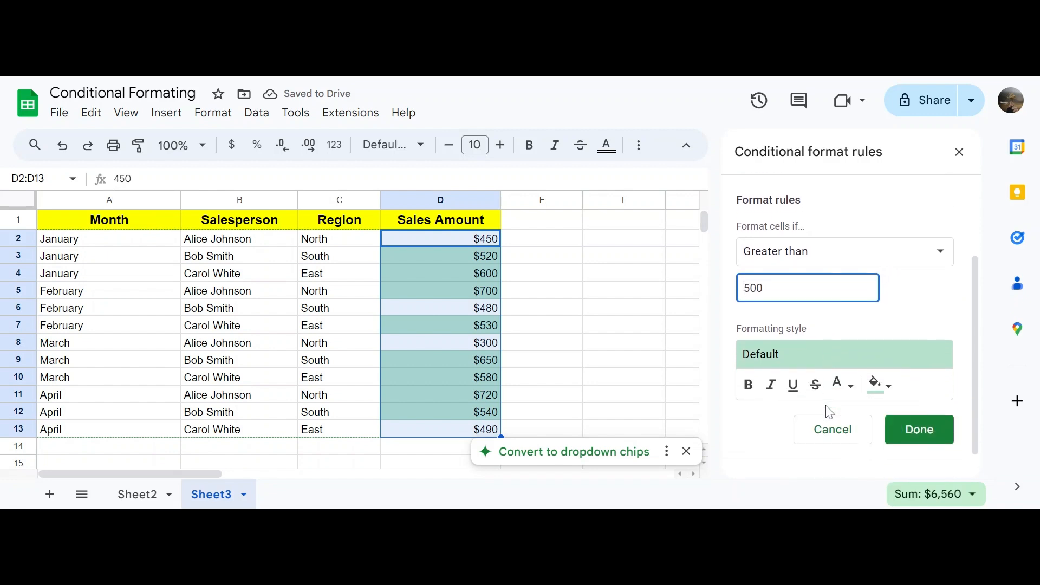
click(878, 386)
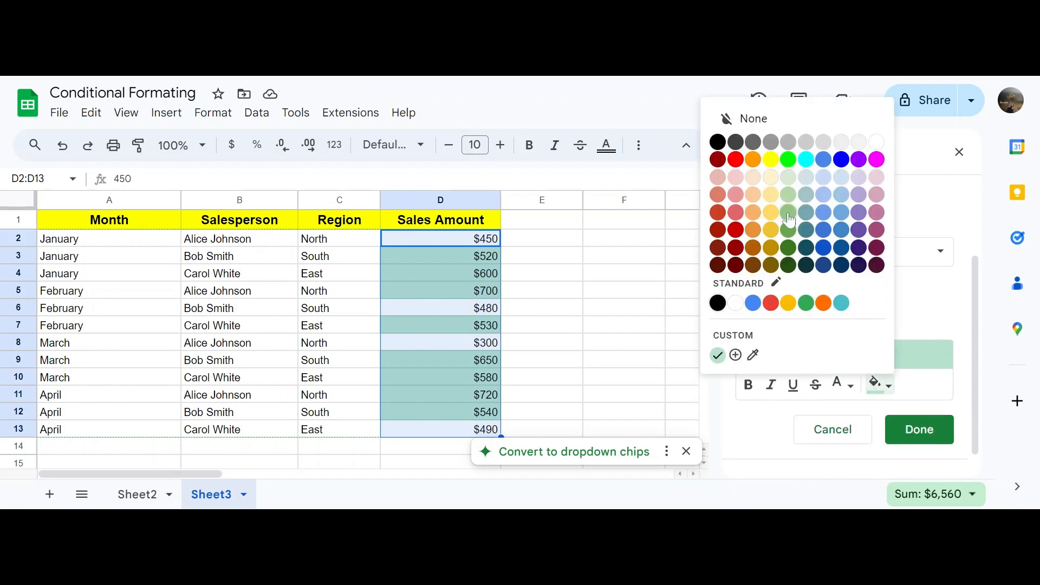
click(792, 249)
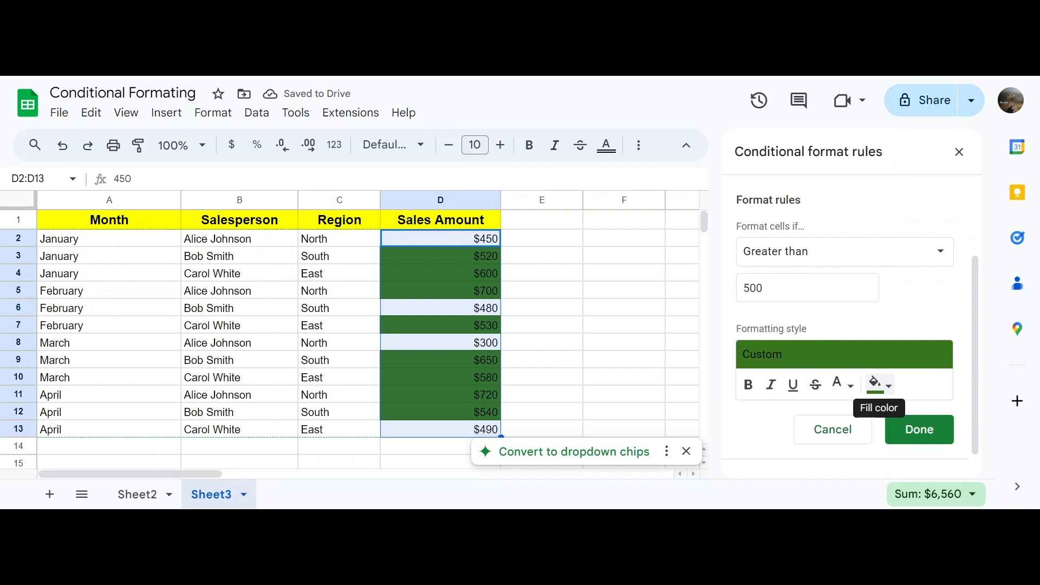
scroll(876, 385, down, 1)
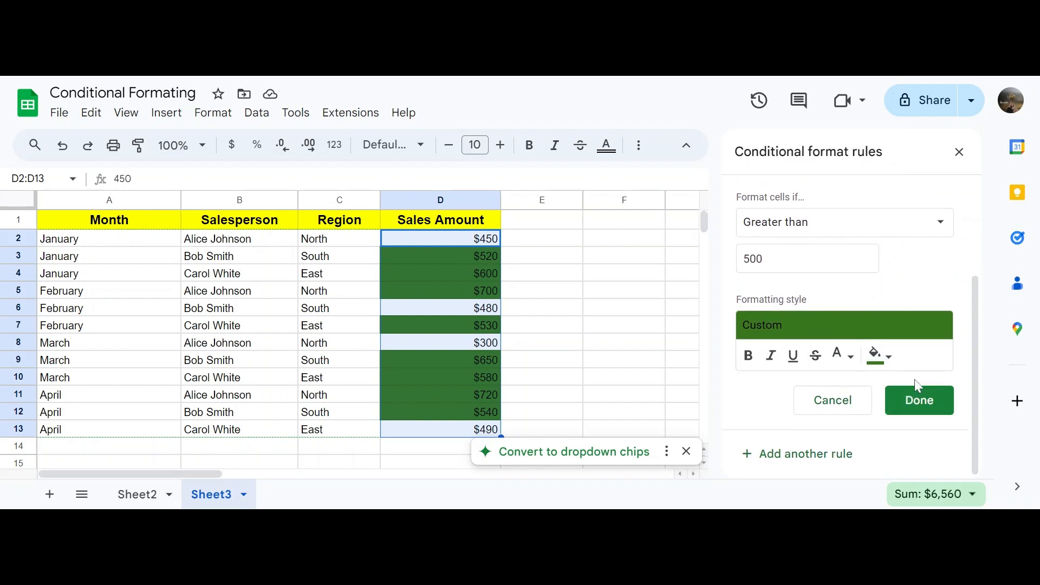
click(910, 410)
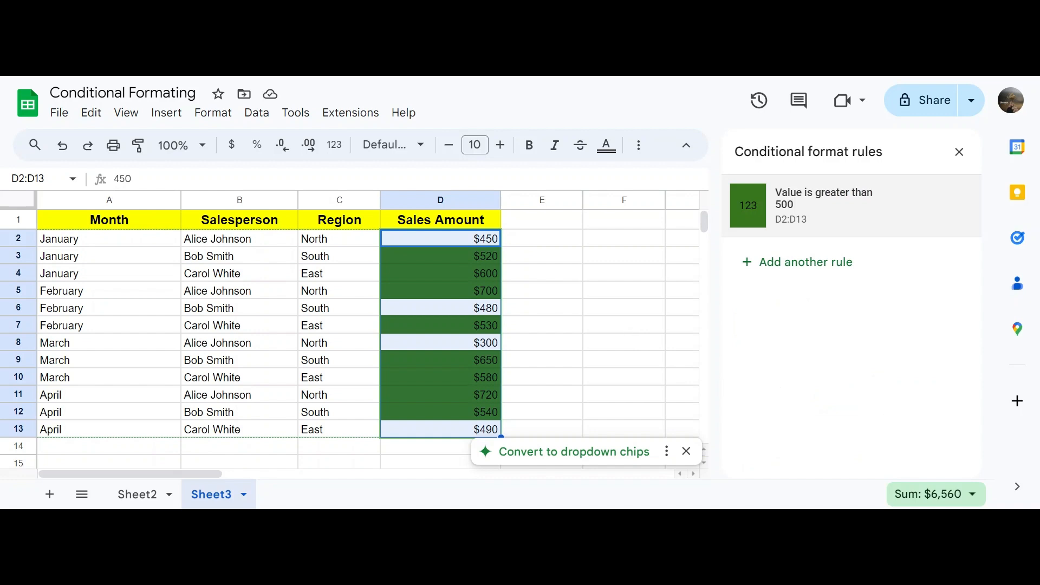
Examine the highlighted Sales Amount cells in column D against the rule's 500 threshold.
click(613, 361)
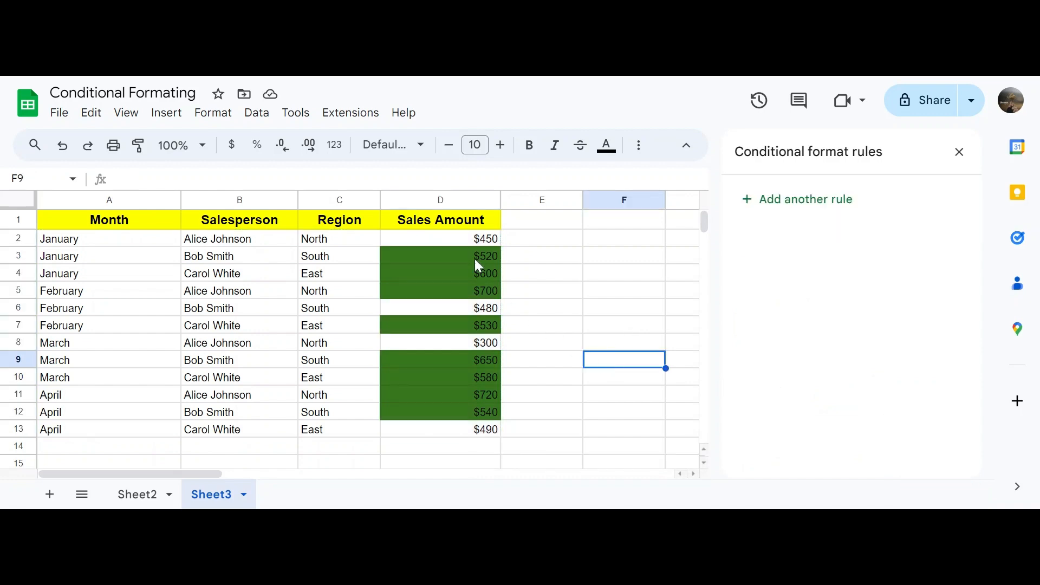
click(474, 257)
click(477, 271)
click(478, 291)
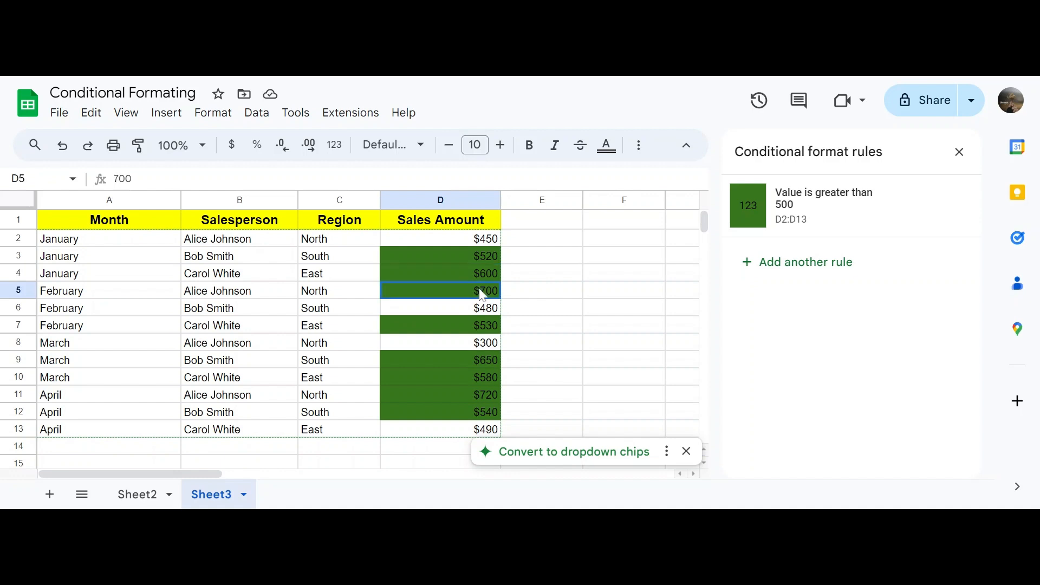
click(477, 326)
drag(473, 362, 488, 422)
click(571, 367)
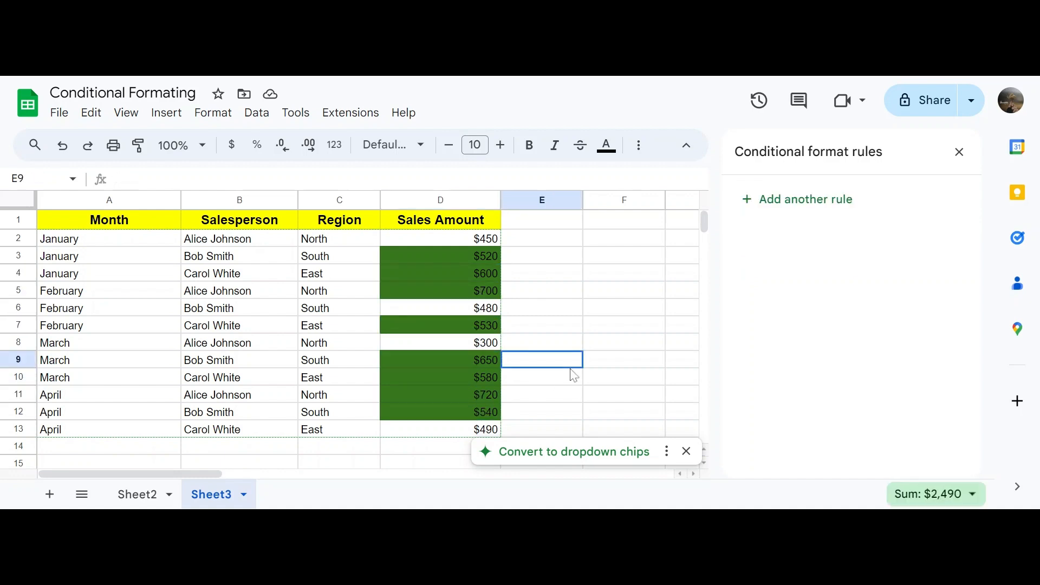
Open the saved rule on D2:D13 for editing and review its range, condition and formatting style.
click(468, 259)
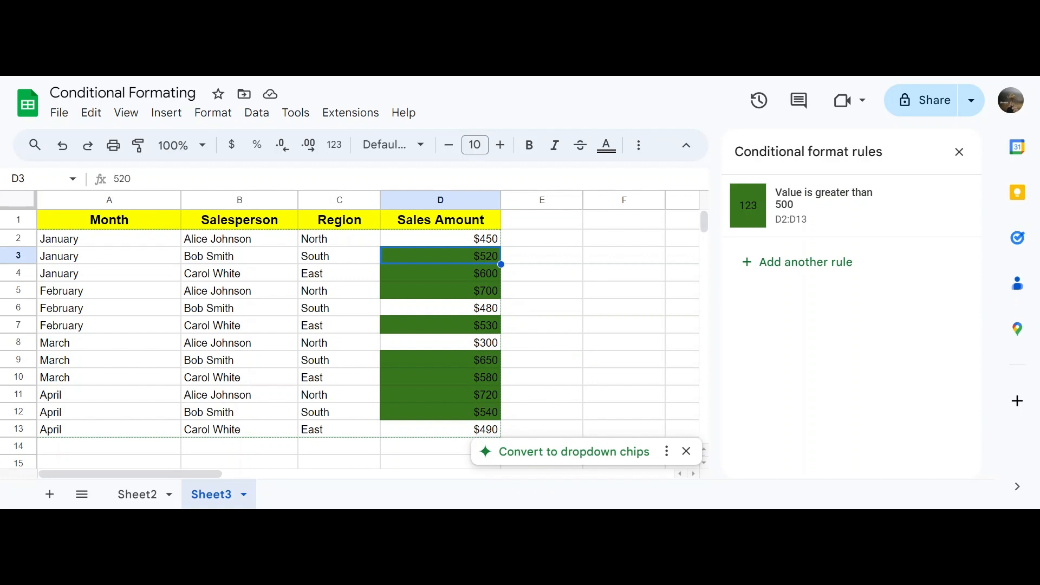
click(818, 209)
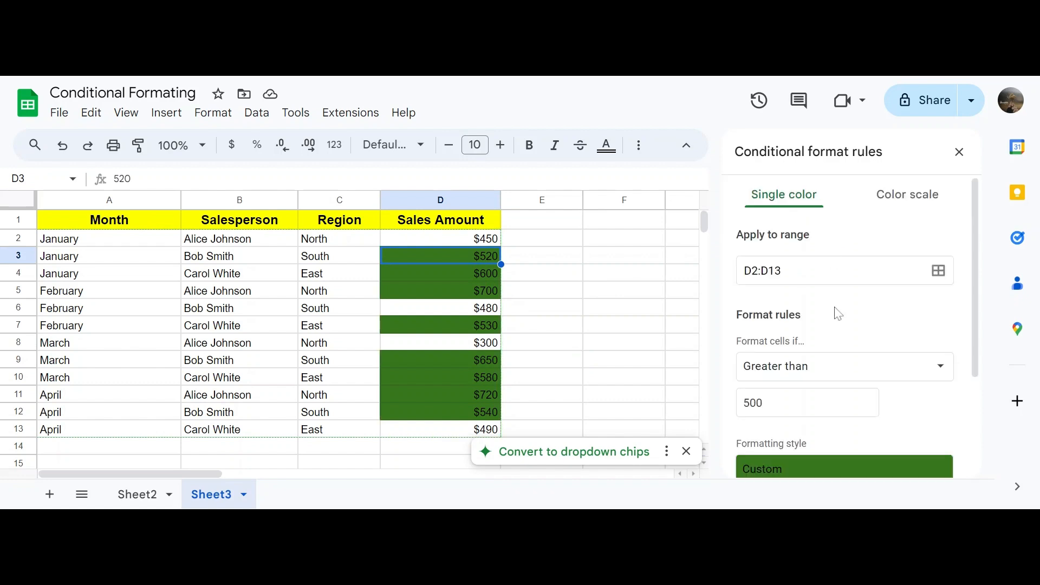
scroll(839, 313, down, 3)
scroll(838, 313, up, 2)
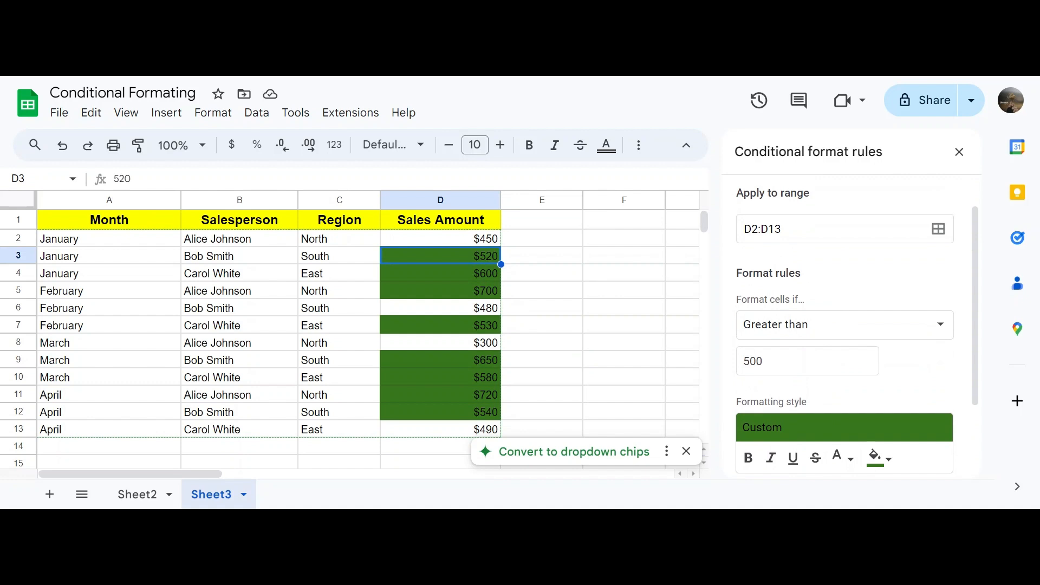
scroll(814, 366, down, 2)
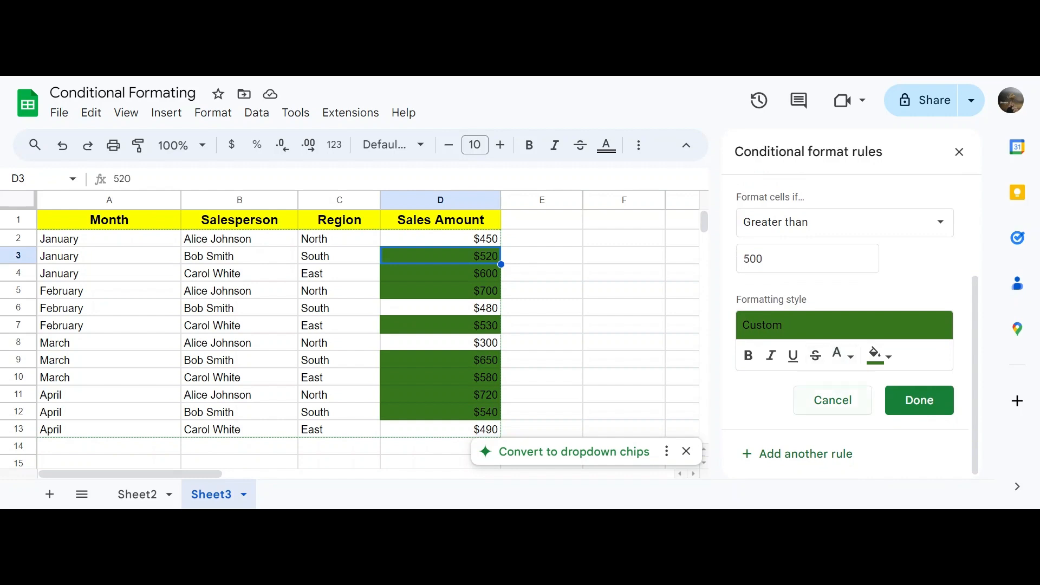
Try the Less than condition on the 500 rule and set it back to Greater than.
scroll(818, 292, up, 1)
click(832, 280)
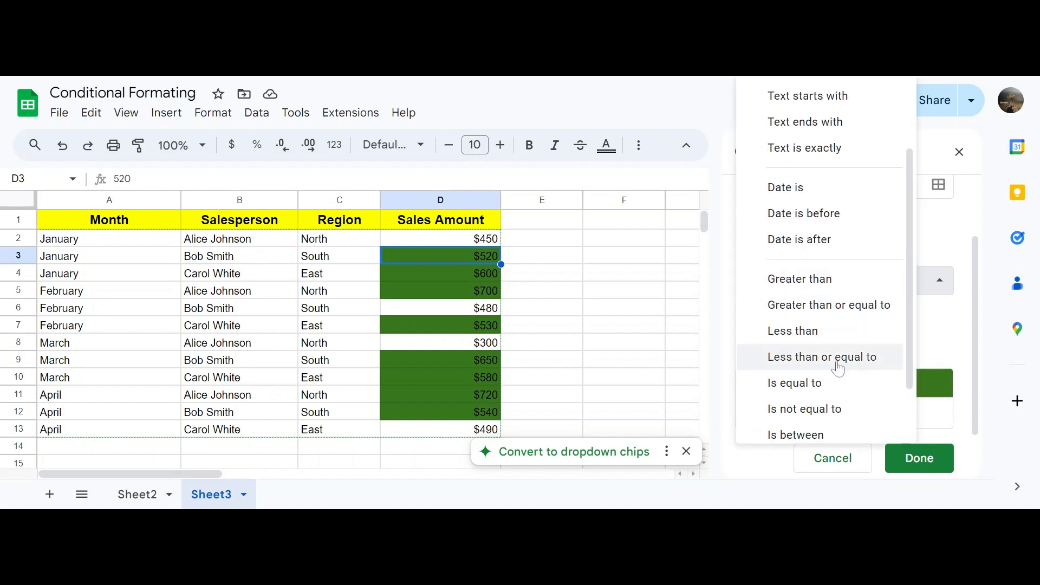
scroll(837, 366, down, 1)
click(803, 288)
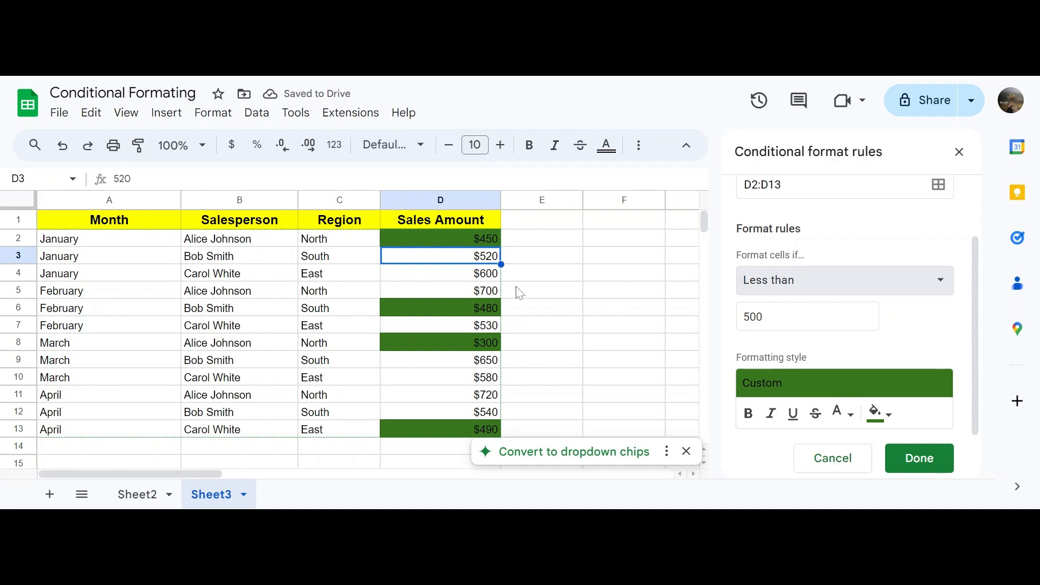
click(809, 293)
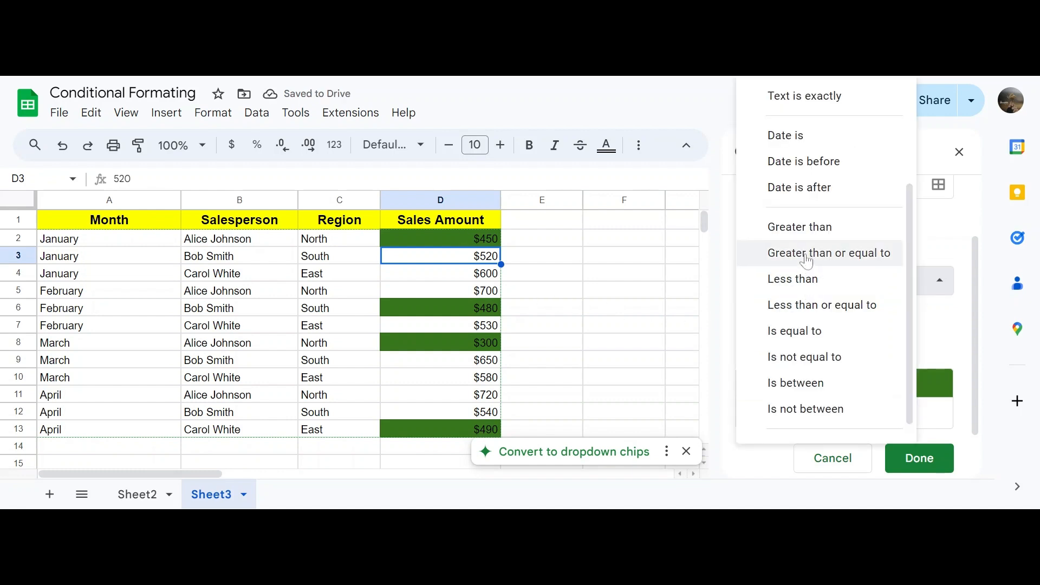
click(802, 226)
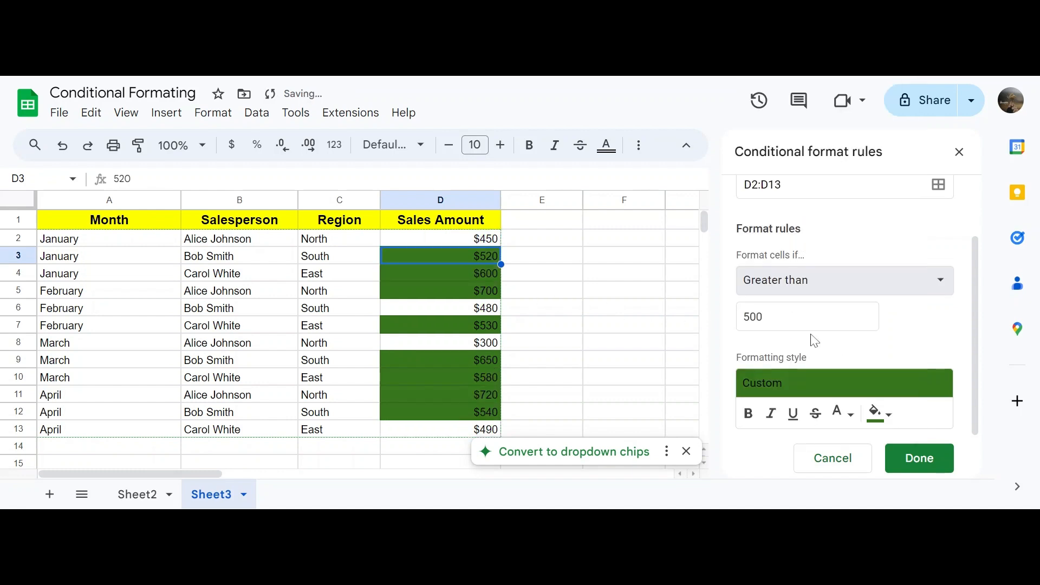
Change the D2:D13 rule's condition to Is between, with 500 as the lower and 600 as the upper value.
scroll(813, 337, down, 1)
click(826, 256)
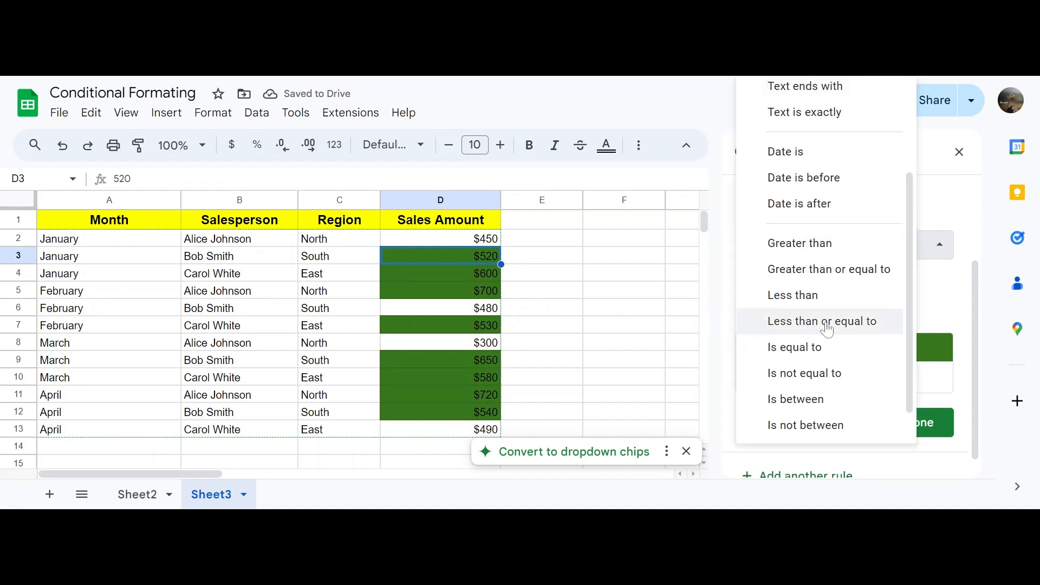
scroll(827, 347, down, 1)
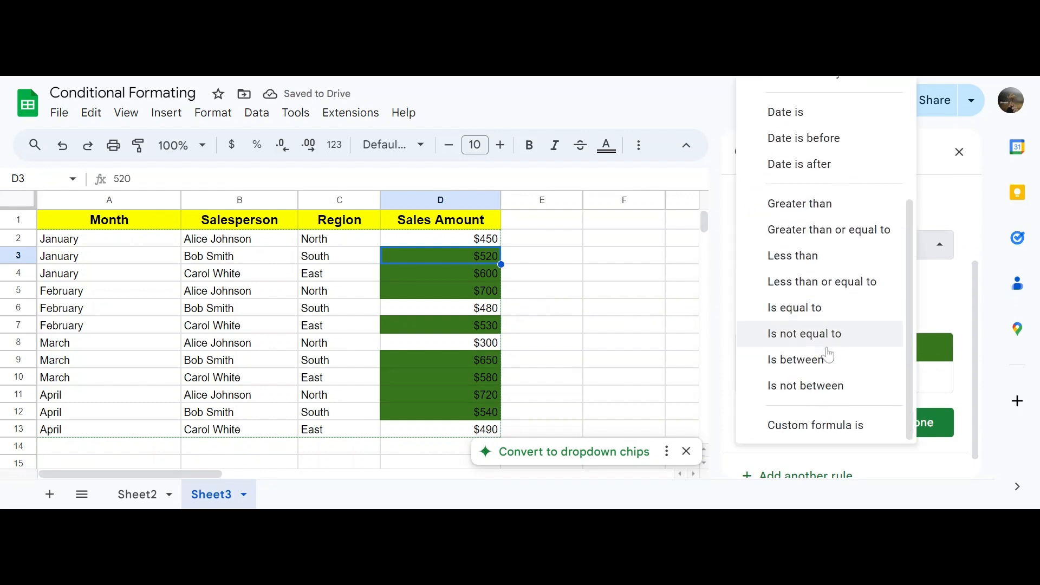
click(829, 361)
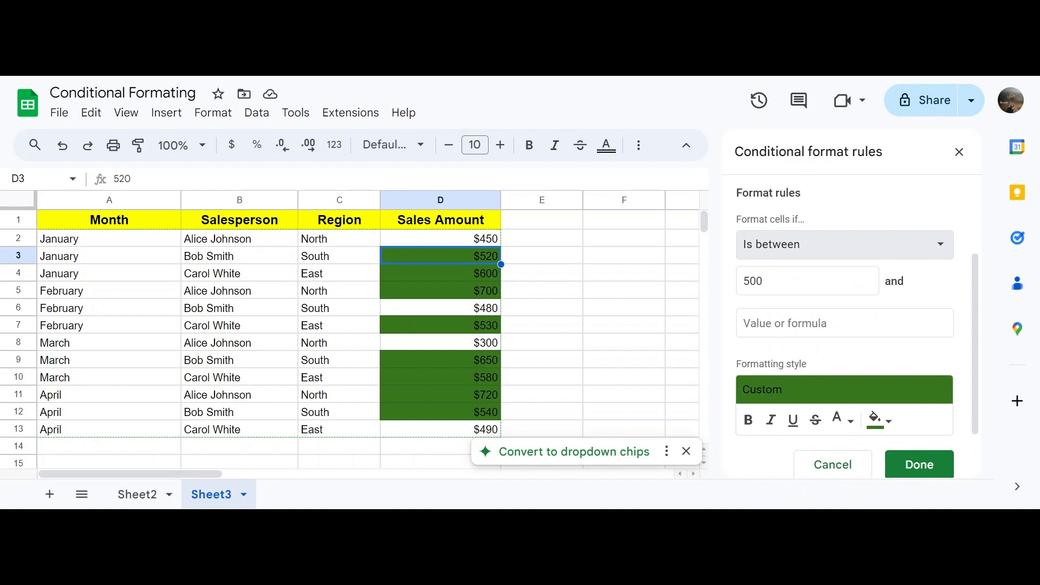
click(829, 323)
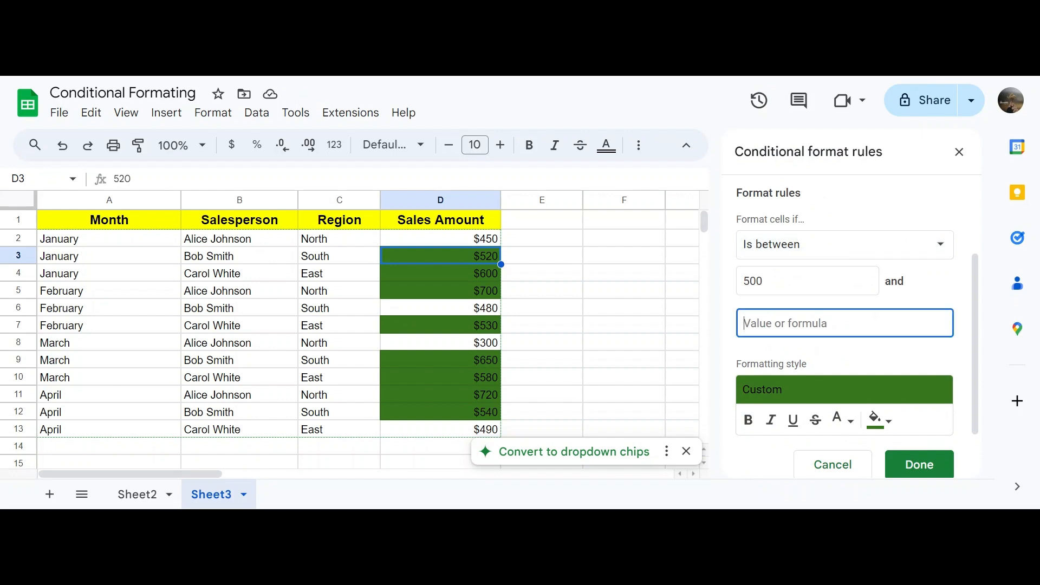
text(600)
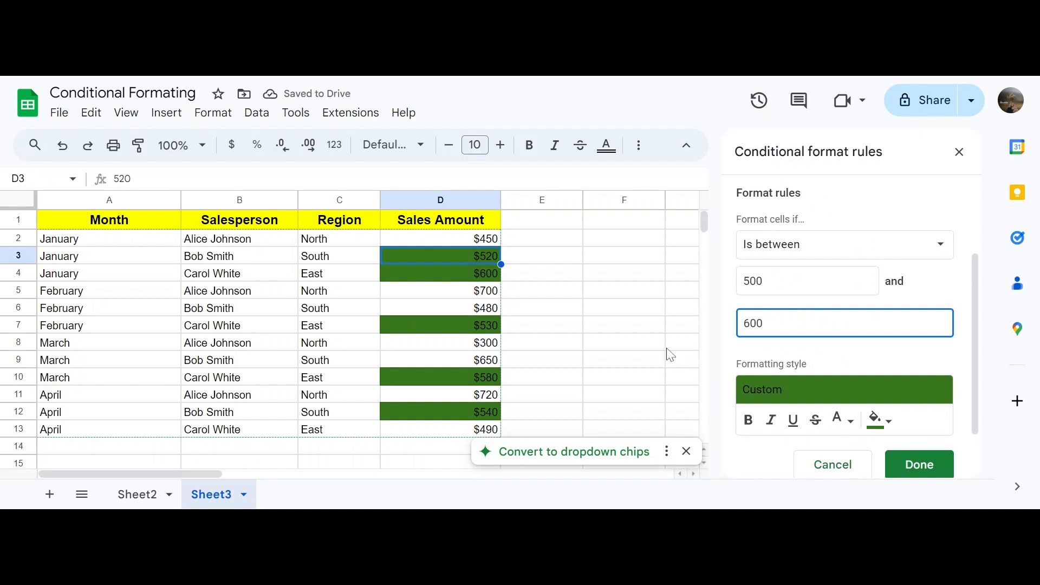
Check the highlighted Sales Amount cells in column D against the rule's 500 to 600 range.
click(618, 350)
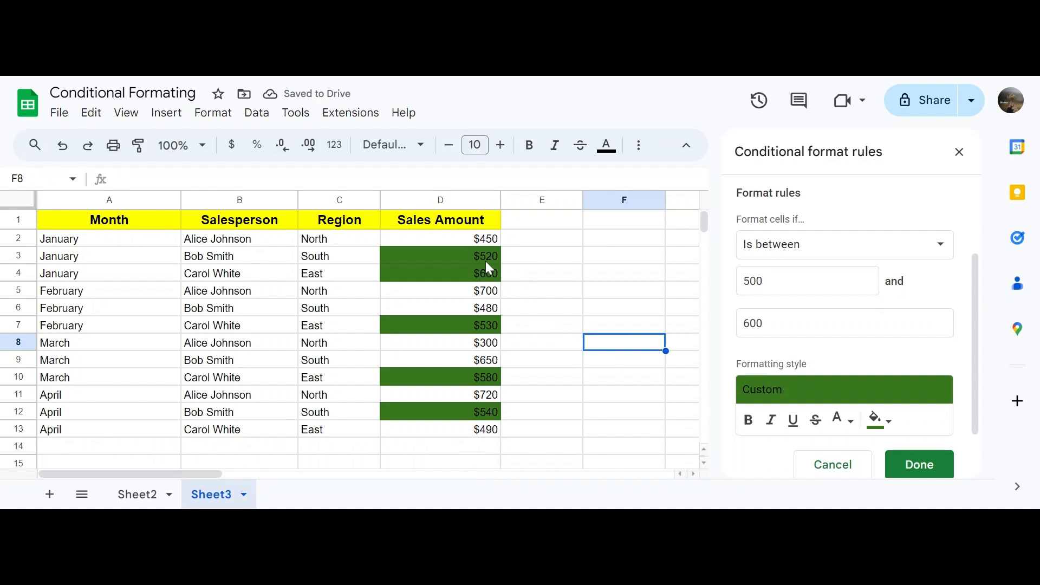
click(486, 262)
click(489, 274)
click(475, 330)
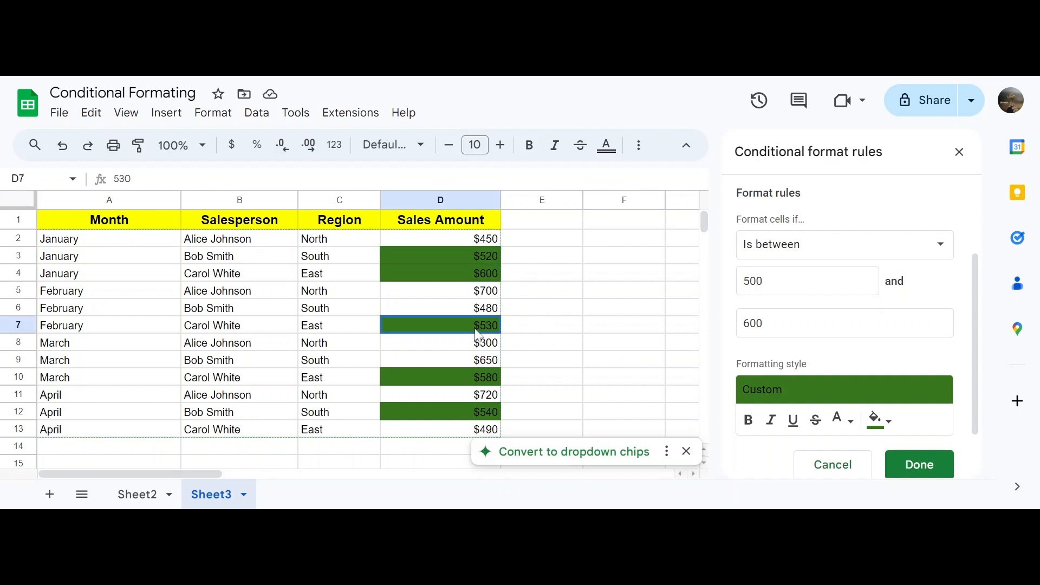
click(483, 378)
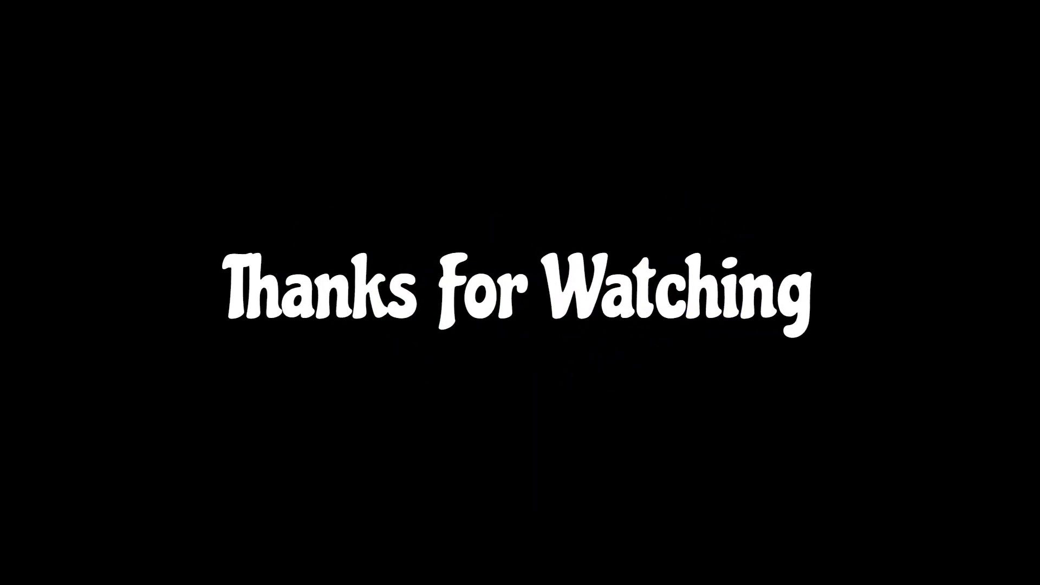